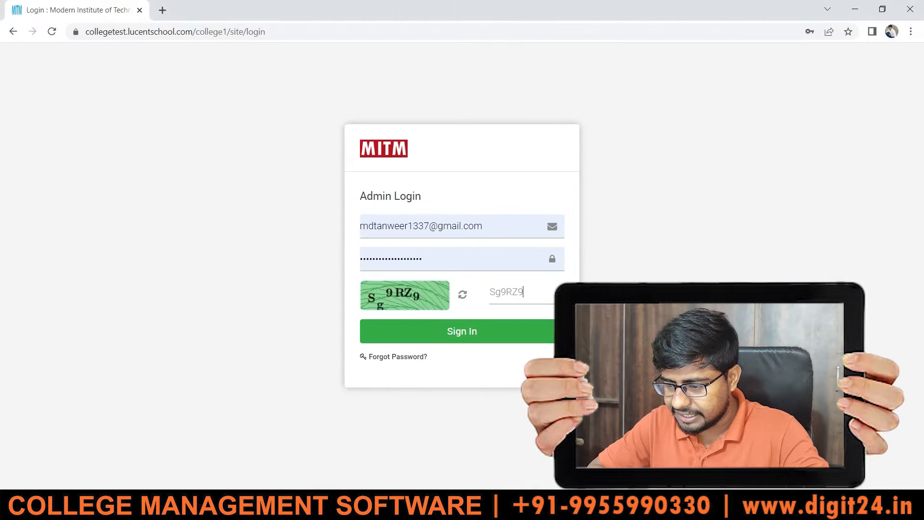
- Sign in to the admin account and look over the dashboard and the list of modules
left_click(460, 332)
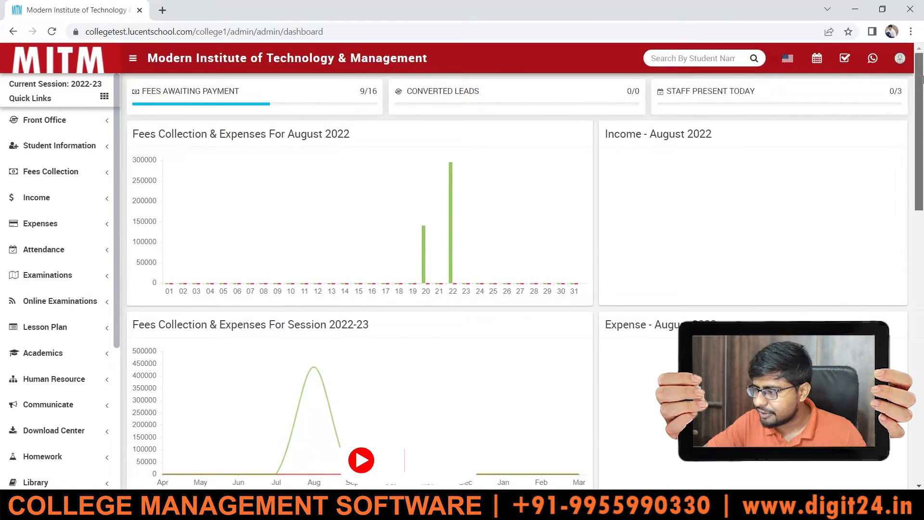
scroll(915, 130, "down", 3)
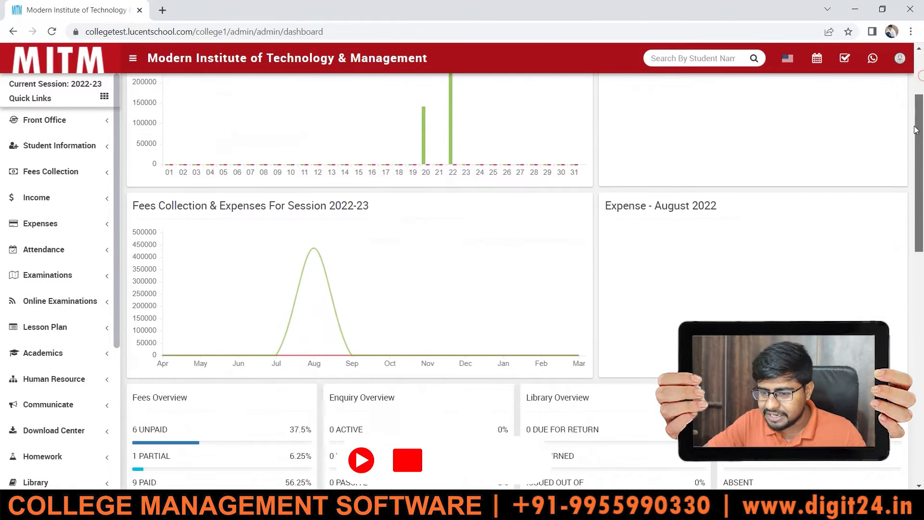
left_click_drag(916, 130, 922, 379)
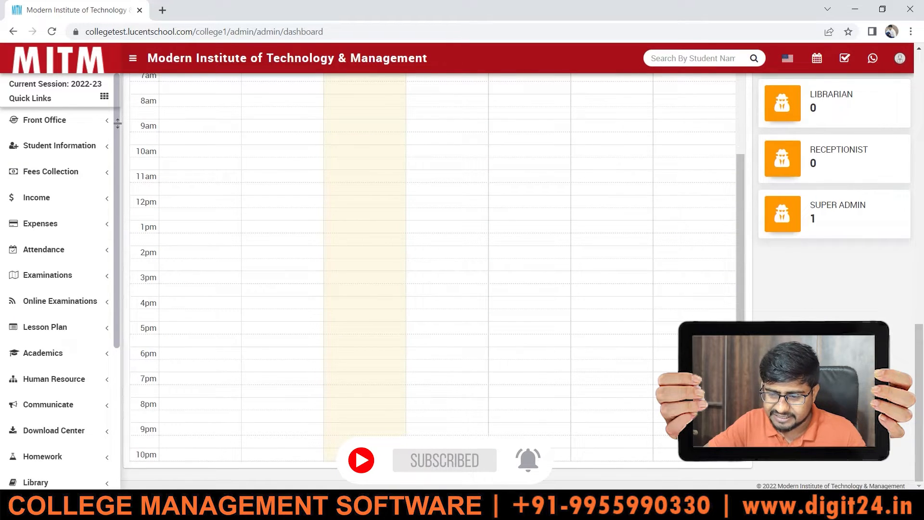
left_click_drag(117, 123, 118, 177)
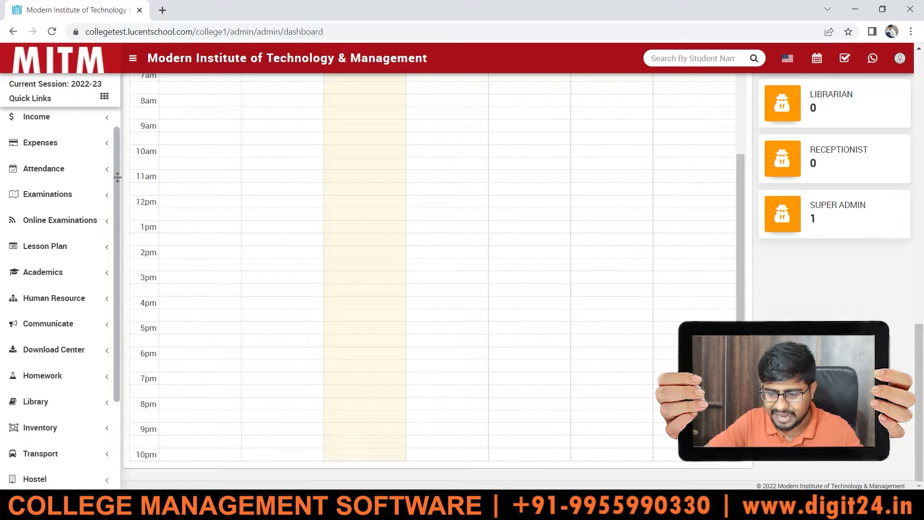
left_click_drag(118, 177, 113, 138)
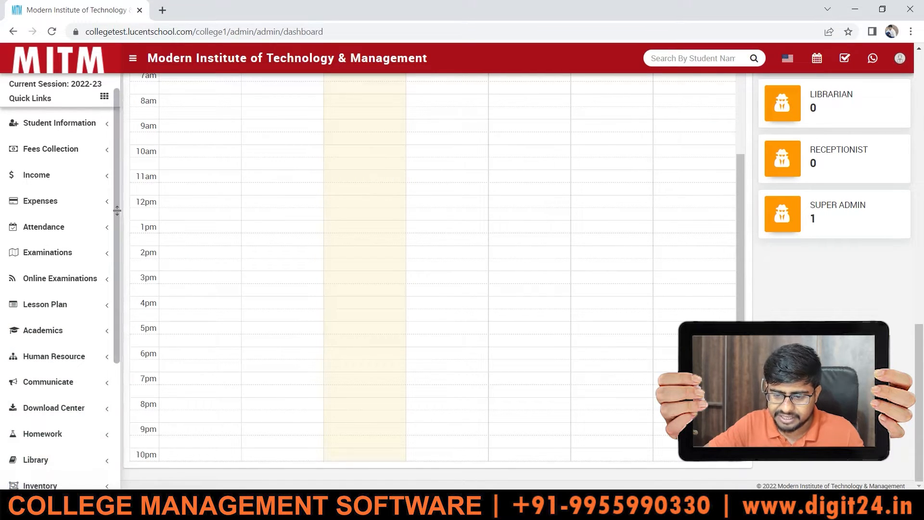
left_click_drag(117, 211, 128, 351)
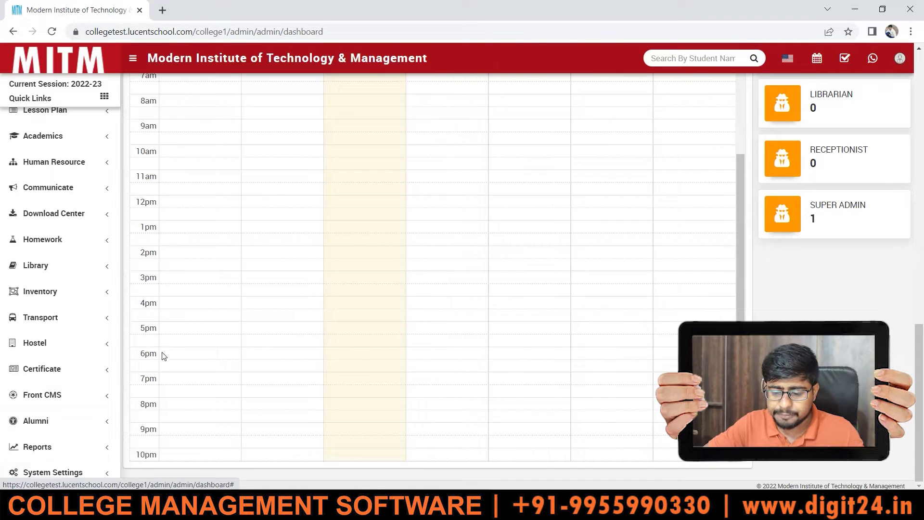
left_click_drag(116, 348, 116, 184)
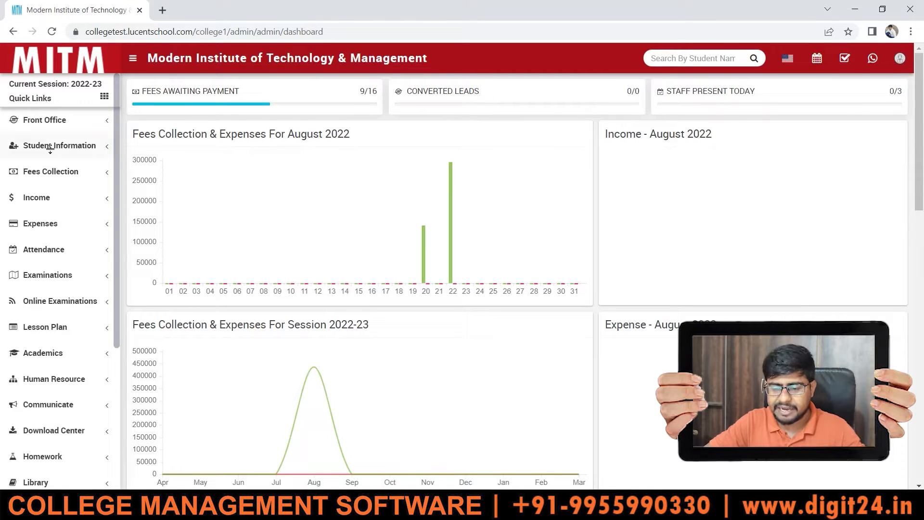
- Open the Sections page of the Academics module
scroll(116, 149, "down", 3)
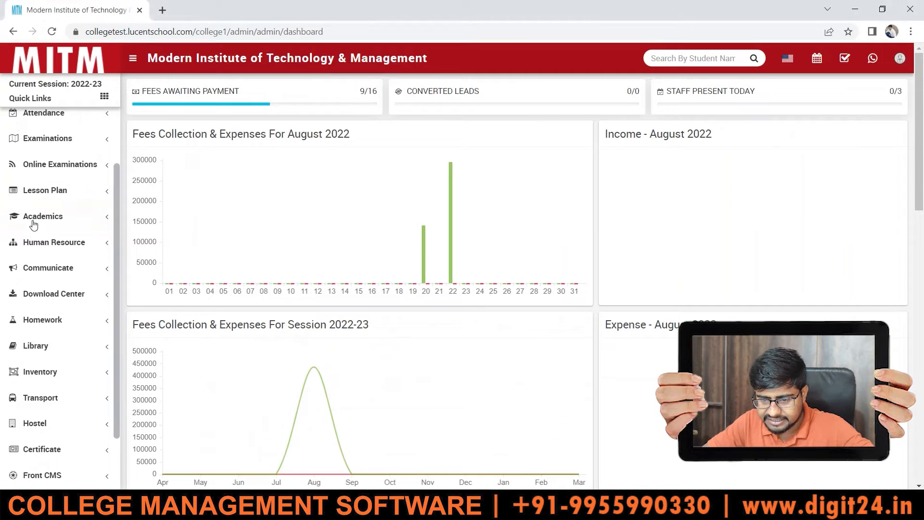
left_click(36, 217)
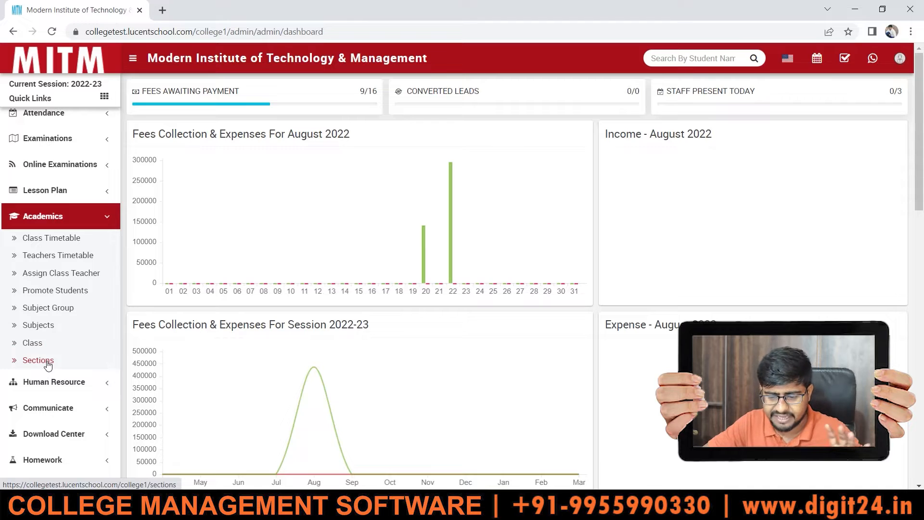
left_click(32, 357)
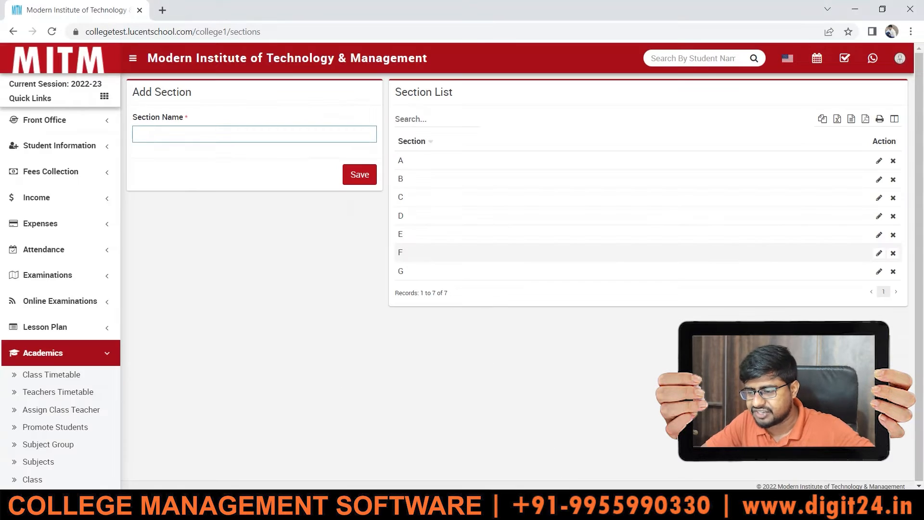
- Delete sections G and F from the section list and add a new section named F
left_click(894, 272)
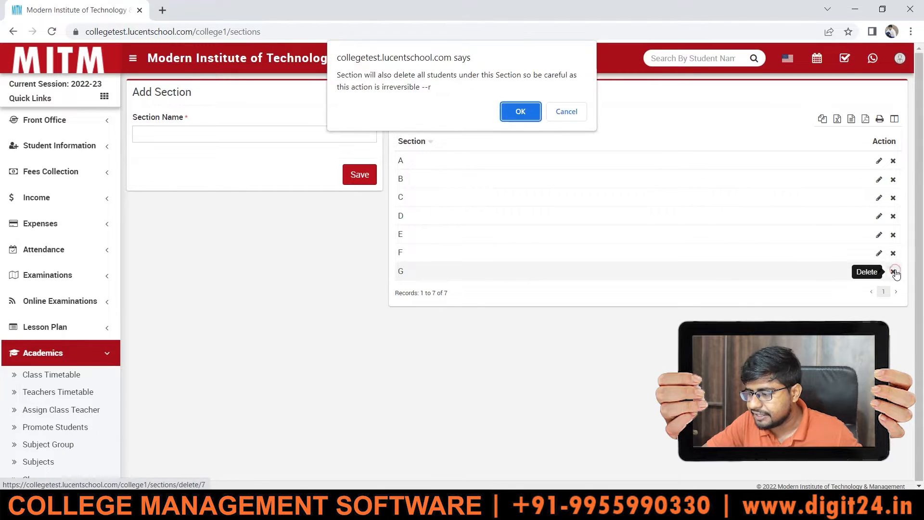
left_click(520, 112)
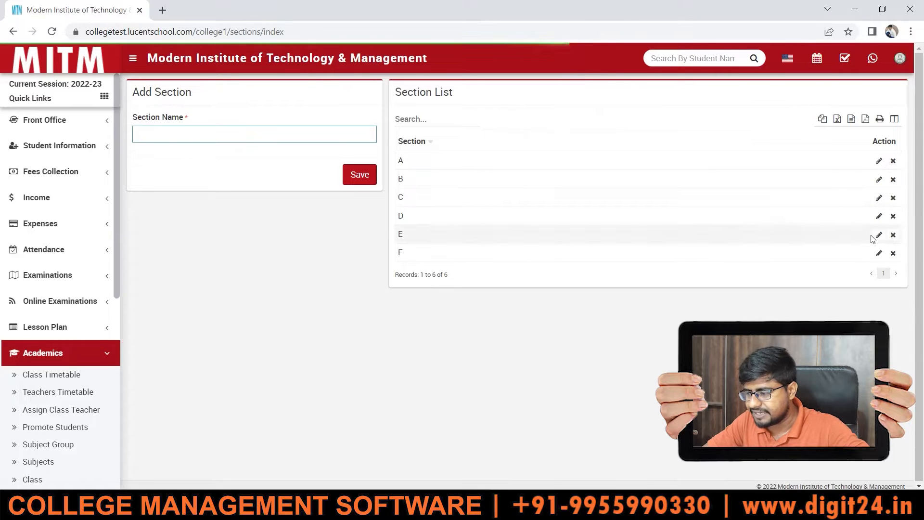
left_click(893, 254)
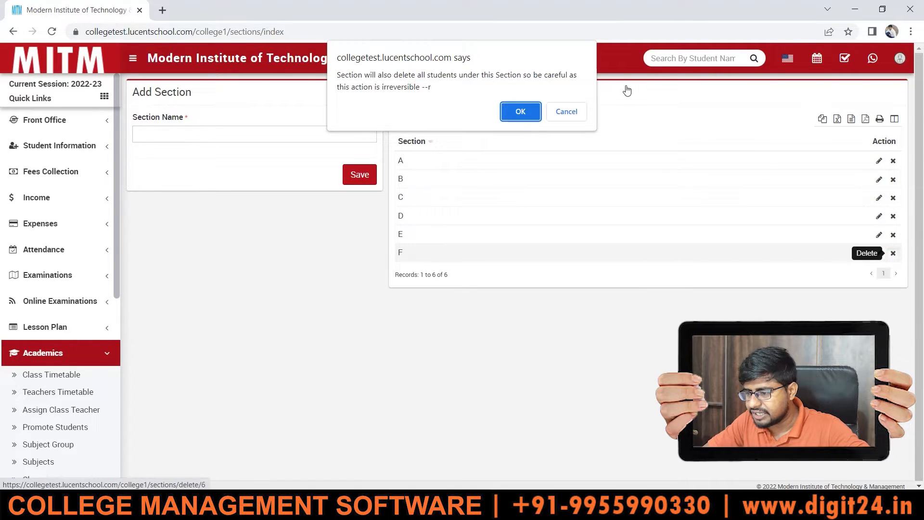
left_click(520, 109)
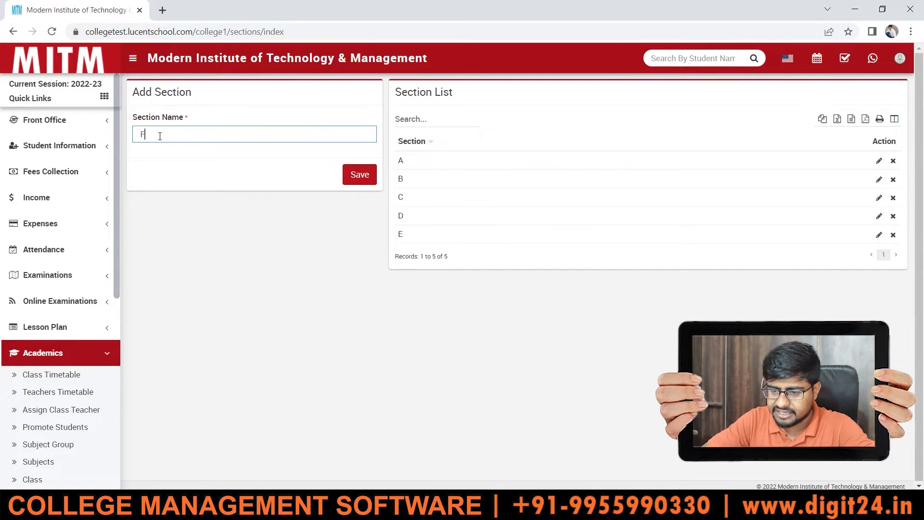
left_click(348, 180)
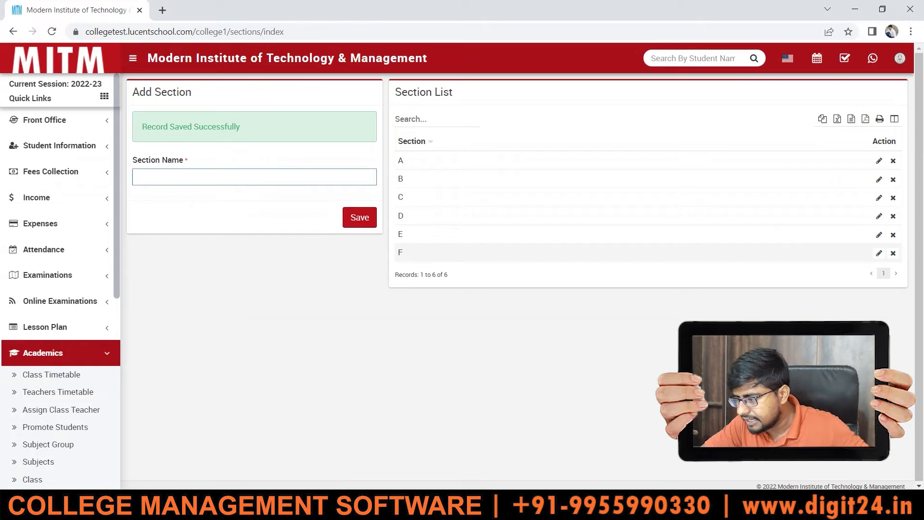
left_click(879, 253)
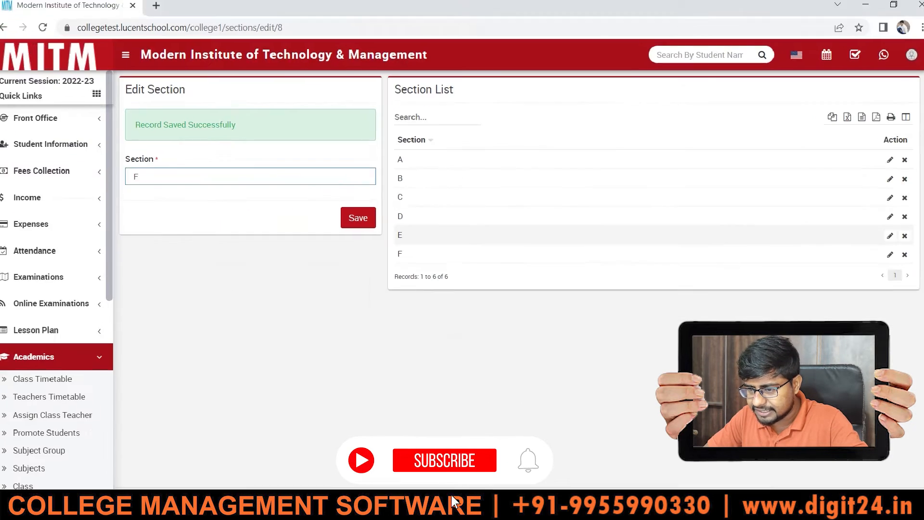
left_click_drag(146, 178, 133, 182)
type("1ST ")
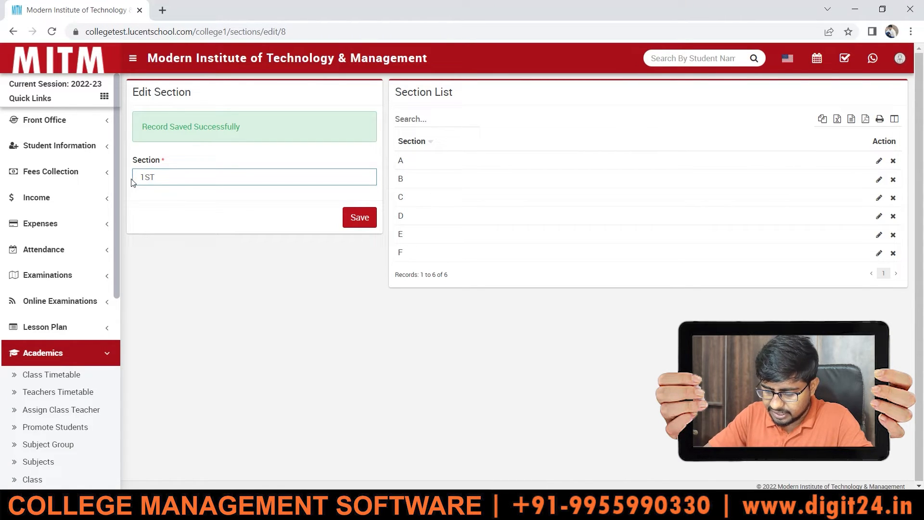
type("yEAR")
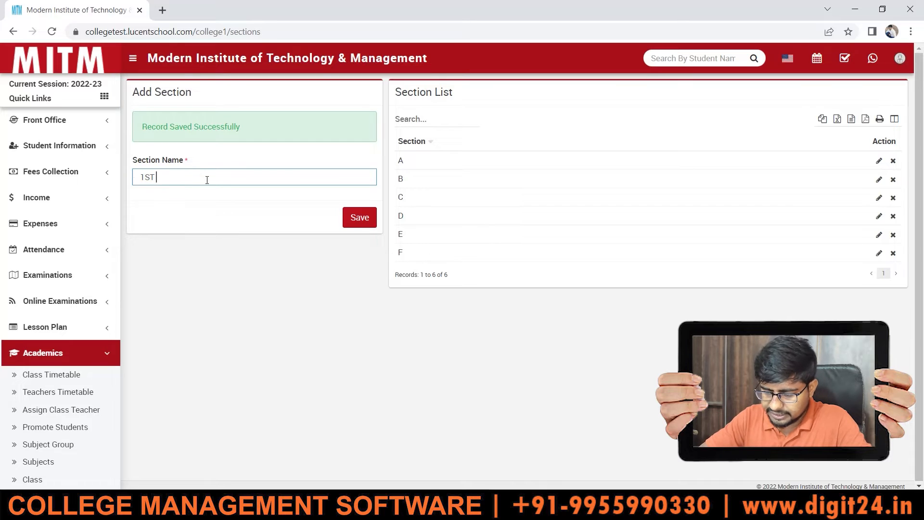
- Add two new sections named 1ST YEAR and 2ND YEAR, saving each one
type("YEAR")
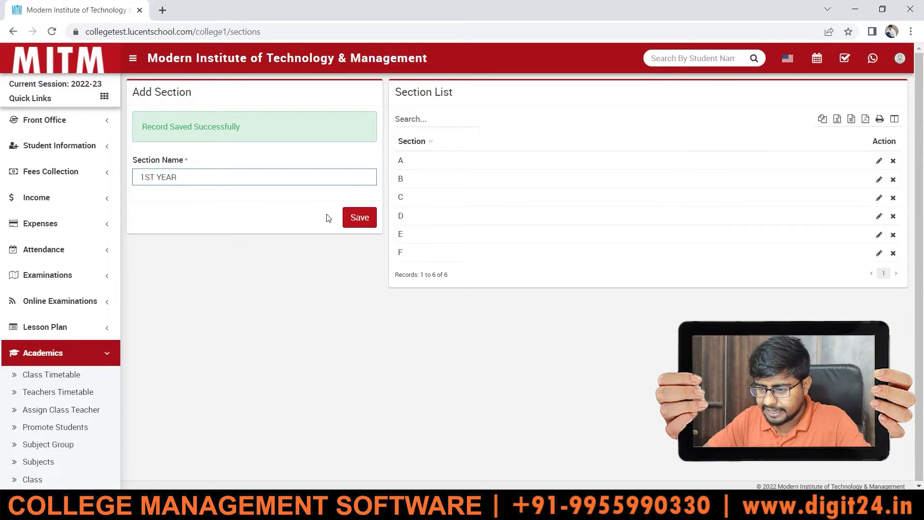
left_click(360, 215)
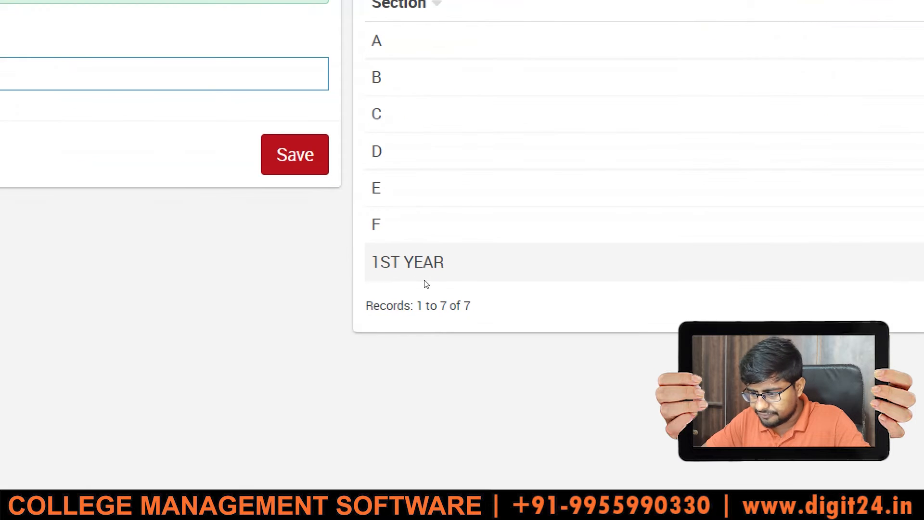
type("2")
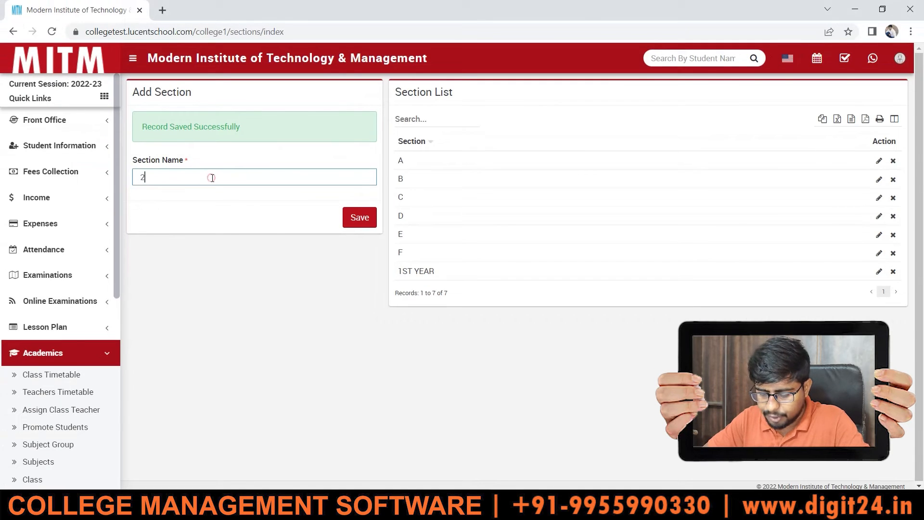
type("ND YEAR")
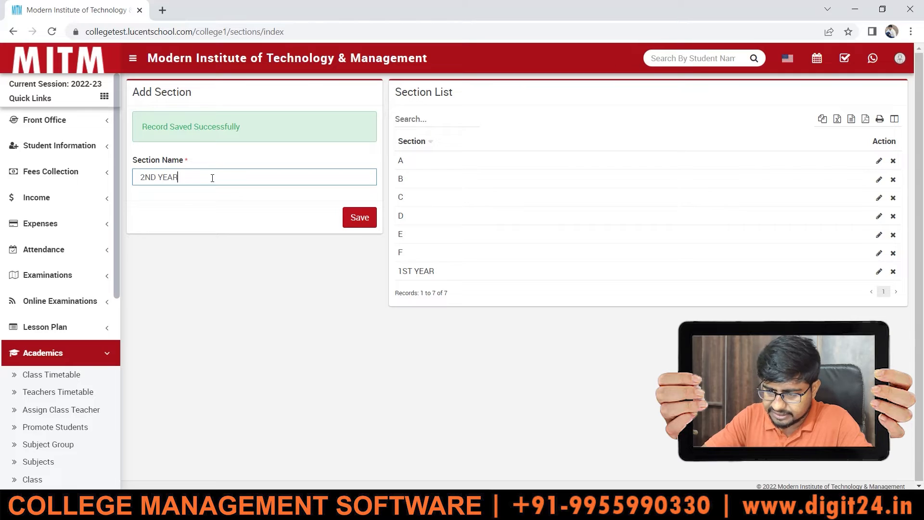
left_click(371, 223)
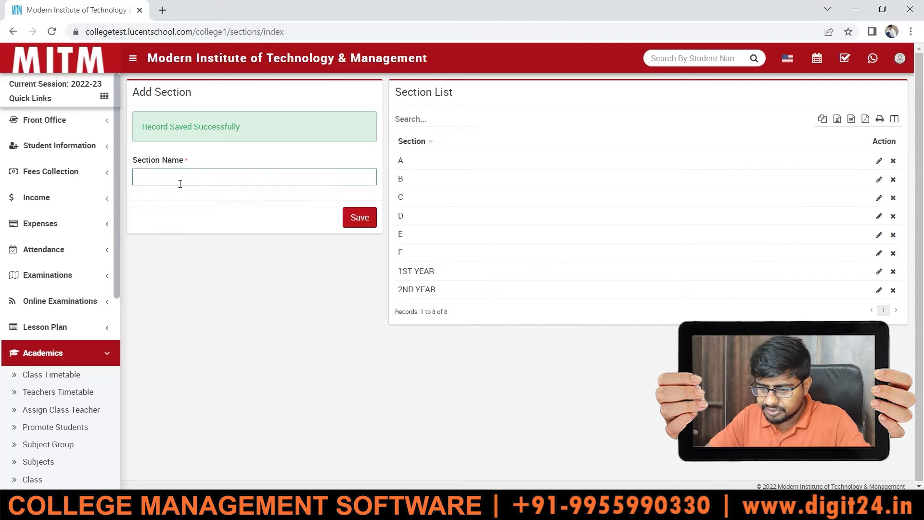
- Add two more sections named 3RD YEAR and 4TH YEAR, saving each one
left_click(180, 183)
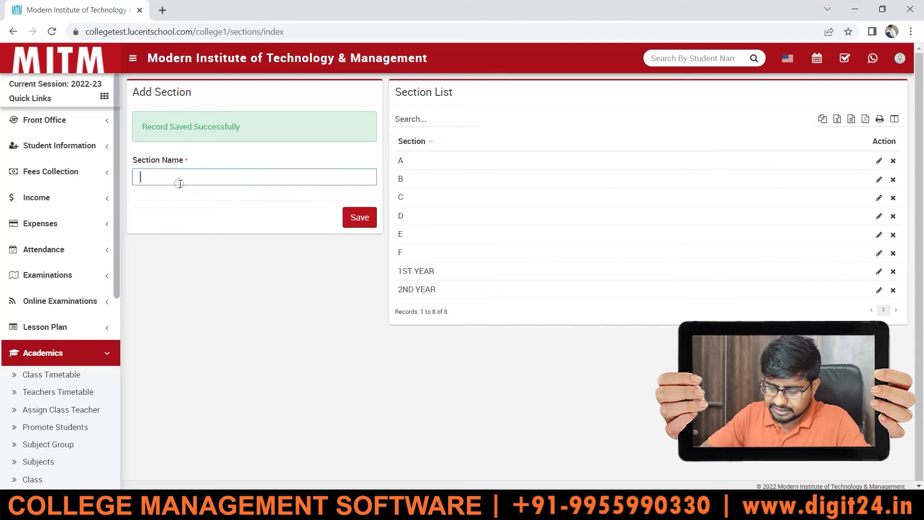
type("3RD ")
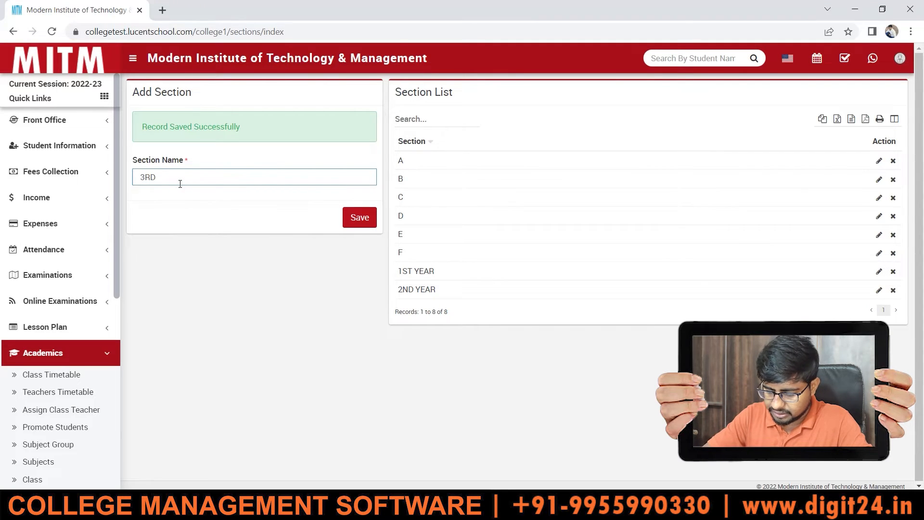
type("YEAR")
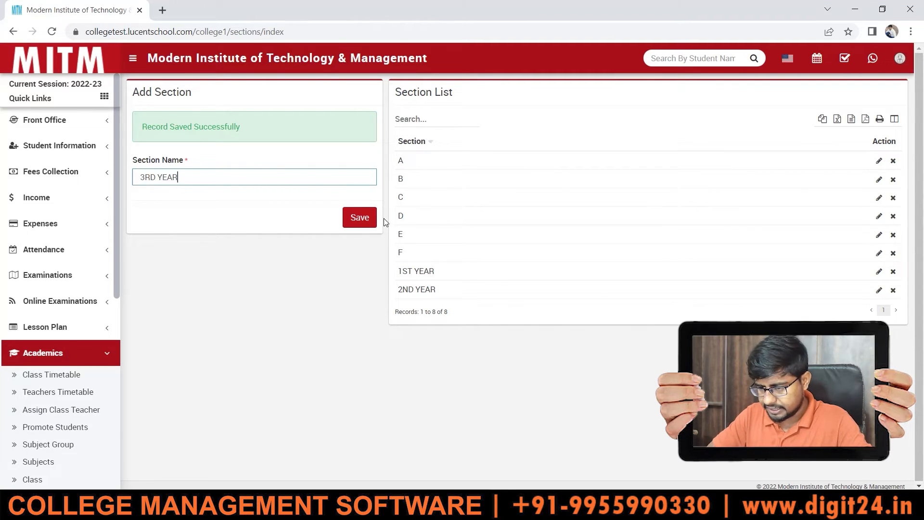
left_click(361, 219)
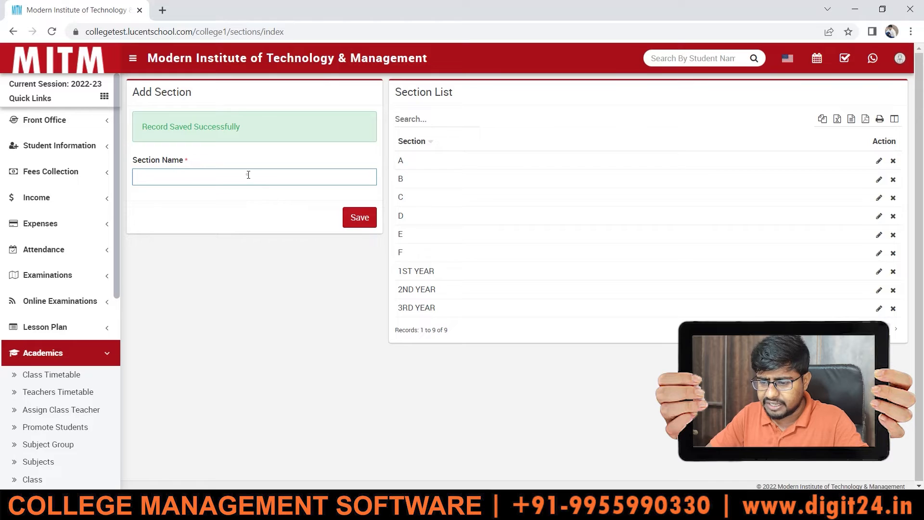
type("4TH YEAR")
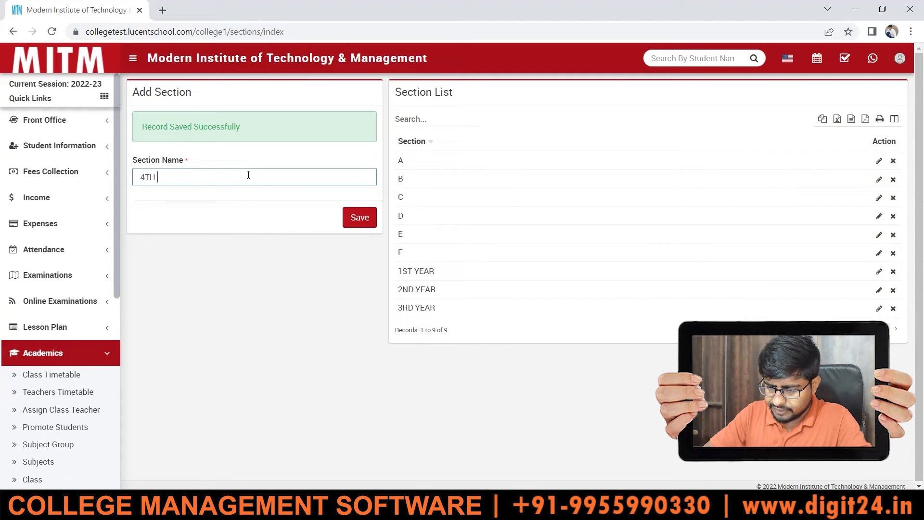
left_click(363, 219)
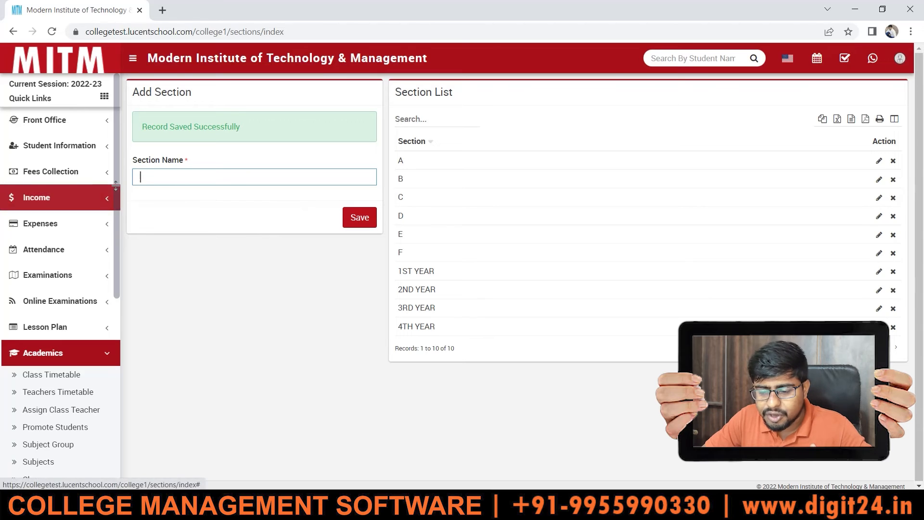
left_click_drag(116, 185, 123, 242)
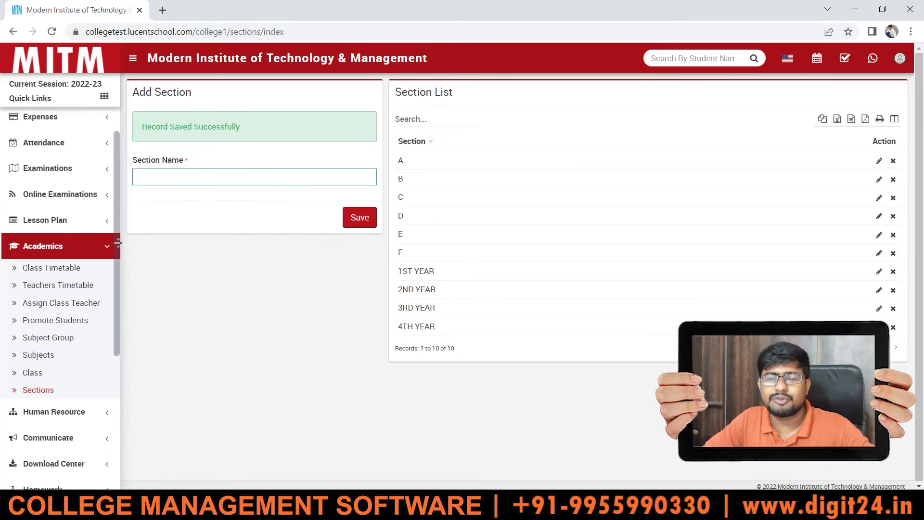
left_click_drag(118, 243, 118, 256)
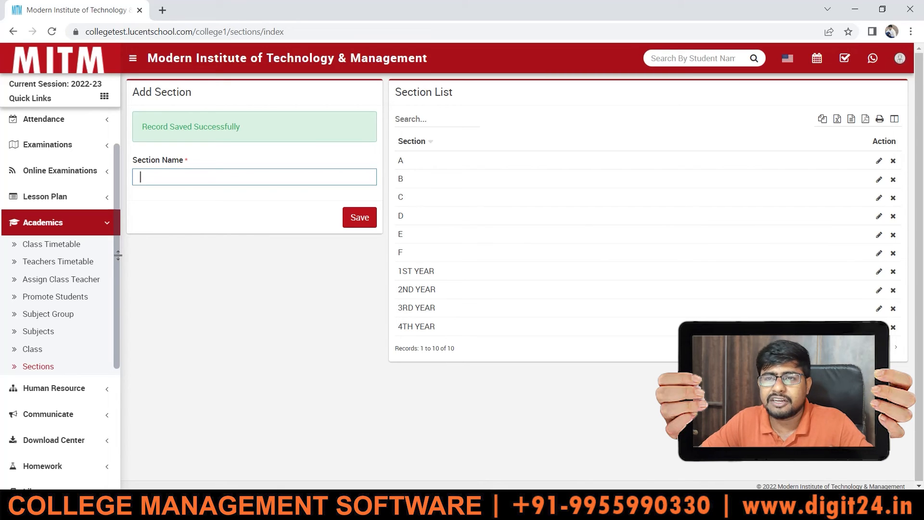
left_click_drag(118, 255, 114, 195)
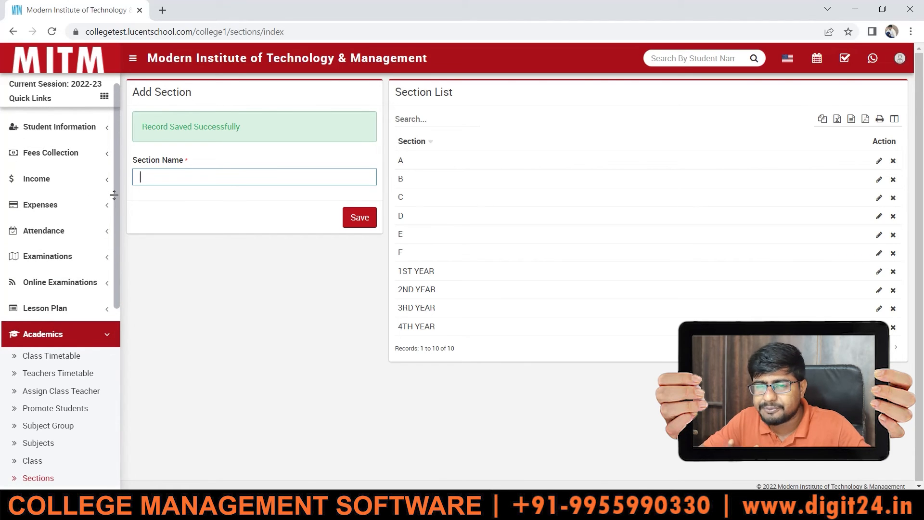